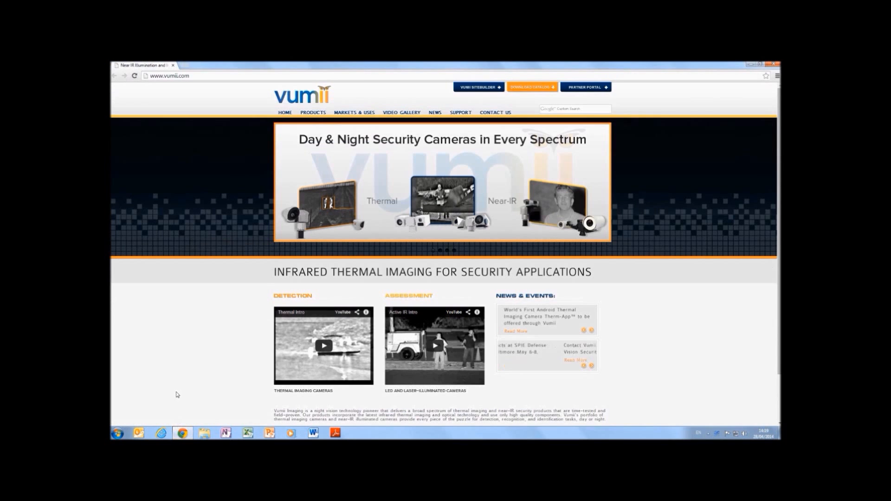
{"action": "left_click", "coordinate": [204, 76]}
{"action": "type", "text": "/downloads/Sensorii"}
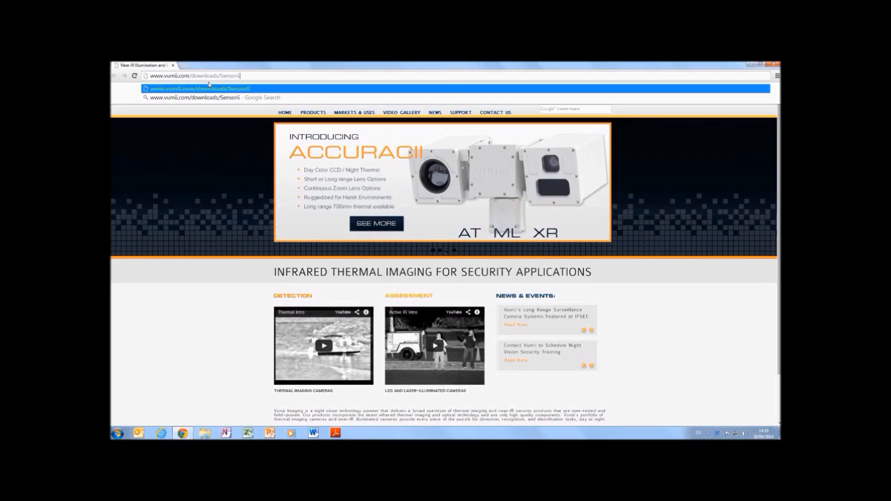
{"action": "key", "text": "Return"}
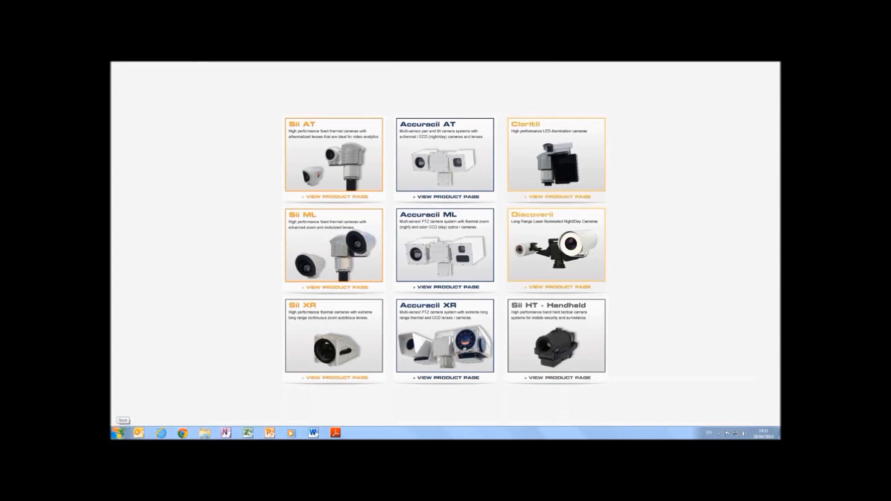
Launch Sensorii from the Vumii folder of installed programs.
{"action": "left_click", "coordinate": [118, 433]}
{"action": "left_click", "coordinate": [139, 402]}
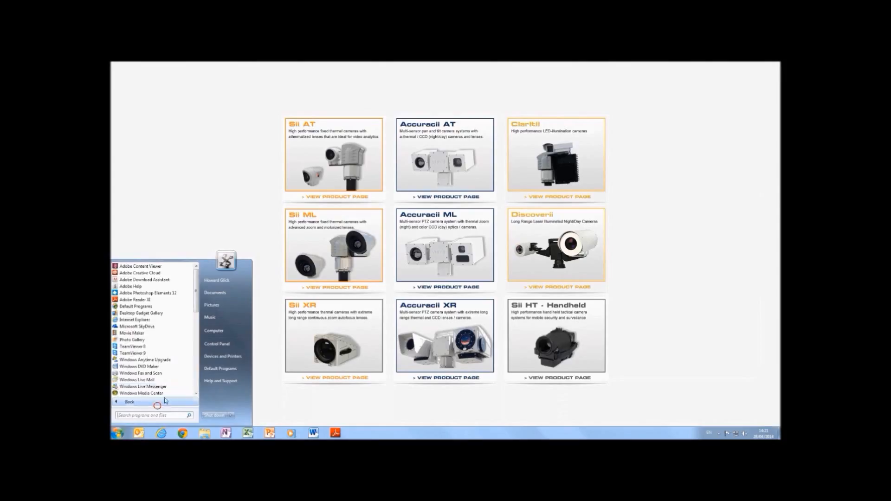
{"action": "left_click_drag", "start_coordinate": [197, 306], "coordinate": [196, 386]}
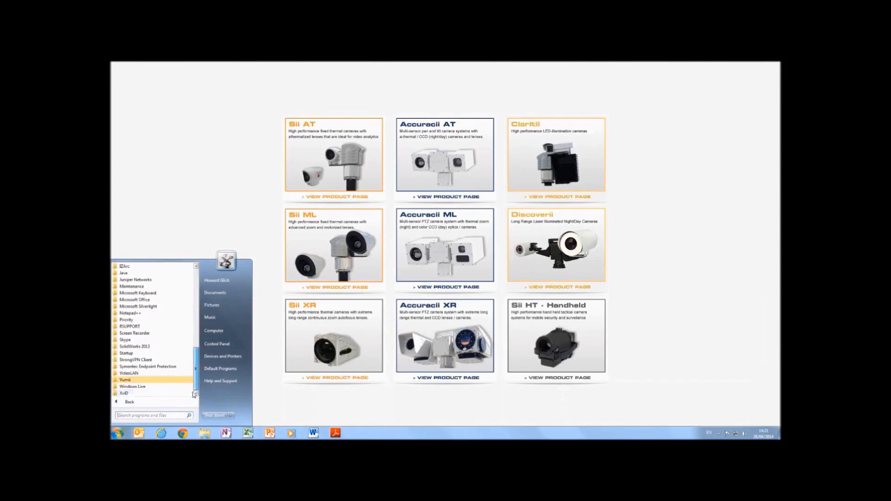
{"action": "left_click", "coordinate": [183, 383]}
{"action": "left_click", "coordinate": [182, 380]}
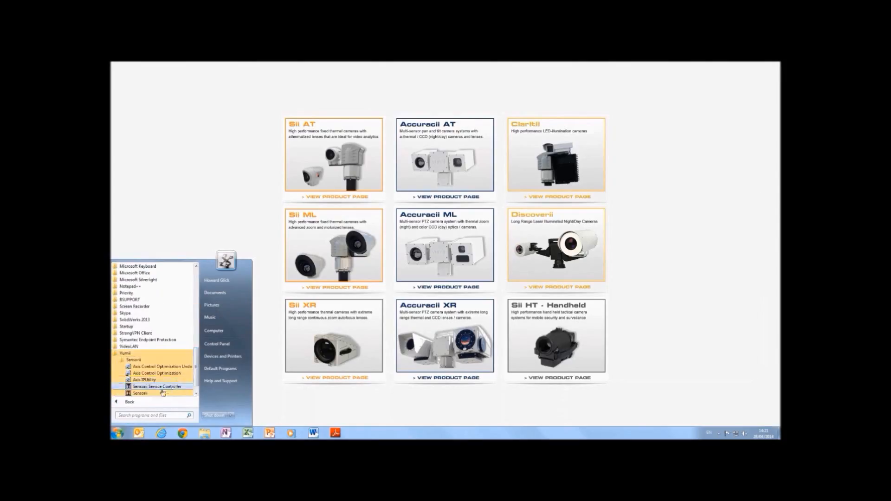
{"action": "left_click", "coordinate": [172, 394]}
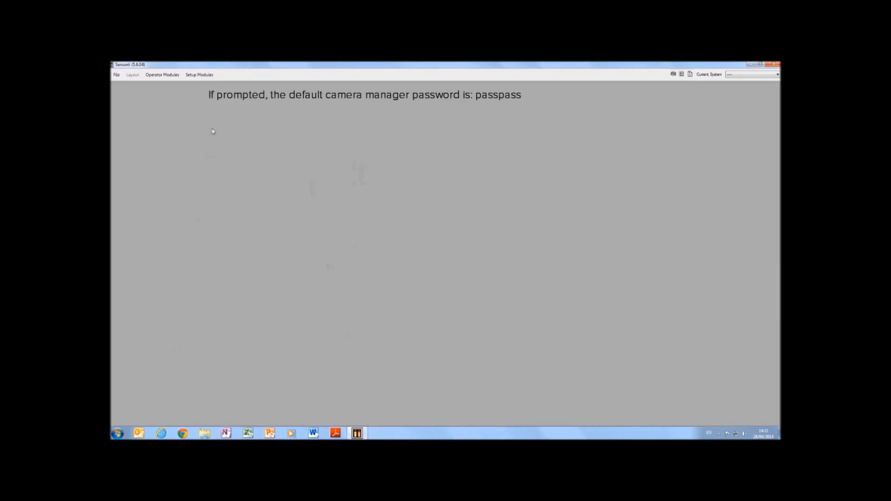
Open the Camera Manager and add a new camera with the Accuracii/AT model group.
{"action": "left_click", "coordinate": [214, 76]}
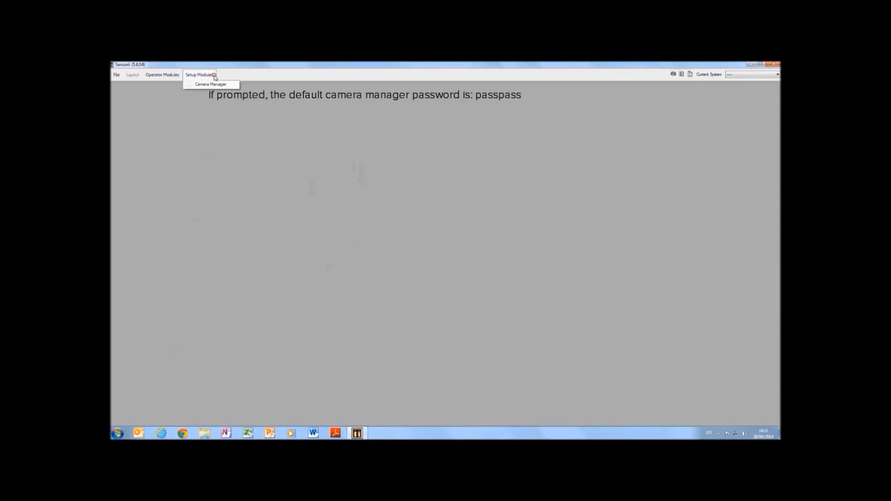
{"action": "left_click", "coordinate": [229, 86]}
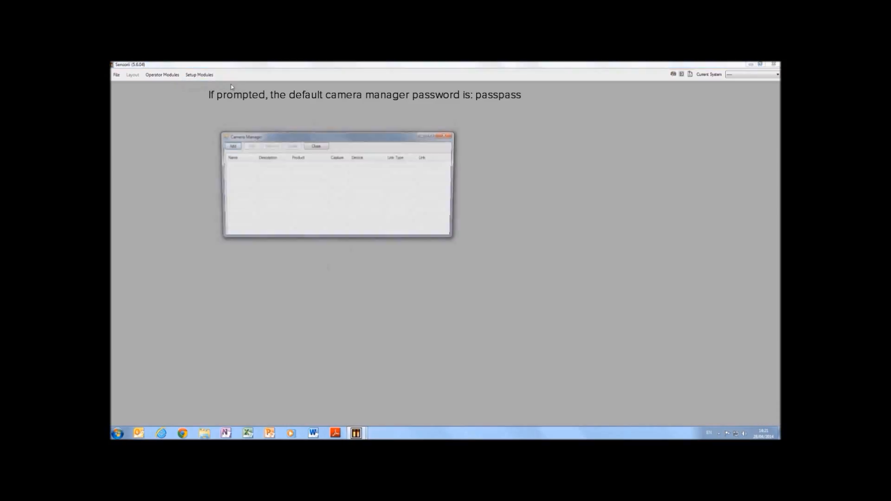
{"action": "left_click", "coordinate": [235, 148]}
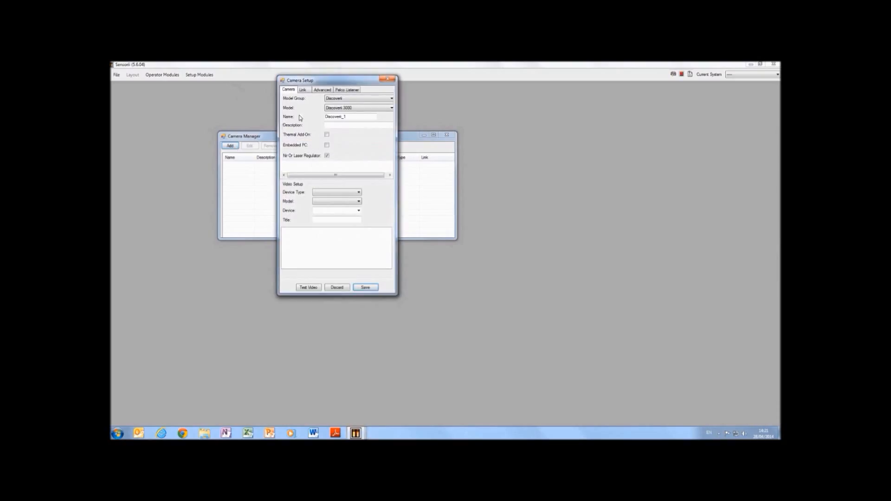
{"action": "left_click", "coordinate": [372, 99]}
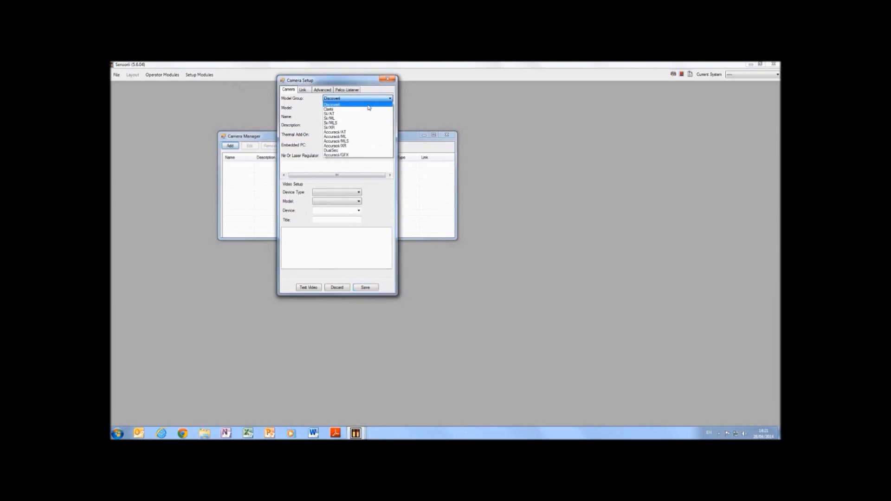
{"action": "left_click", "coordinate": [361, 133]}
Name the new camera "Accuracii AT 60mm" and give it the description "Strategic".
{"action": "left_click_drag", "start_coordinate": [370, 107], "coordinate": [352, 108]}
{"action": "type", "text": "AT 60mm"}
{"action": "key", "text": "Tab"}
{"action": "type", "text": "Strategic"}
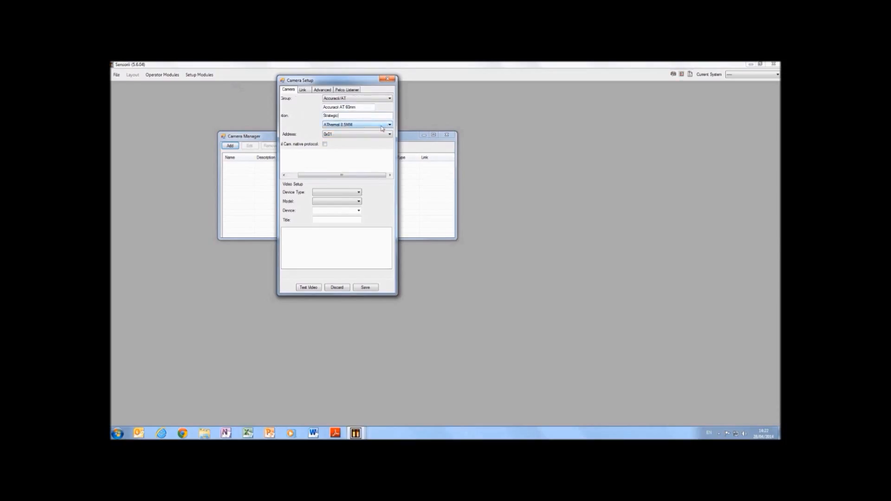
Set the camera's lens to AThermal 60MM and enable the thermal camera native protocol.
{"action": "left_click", "coordinate": [380, 126]}
{"action": "left_click", "coordinate": [374, 159]}
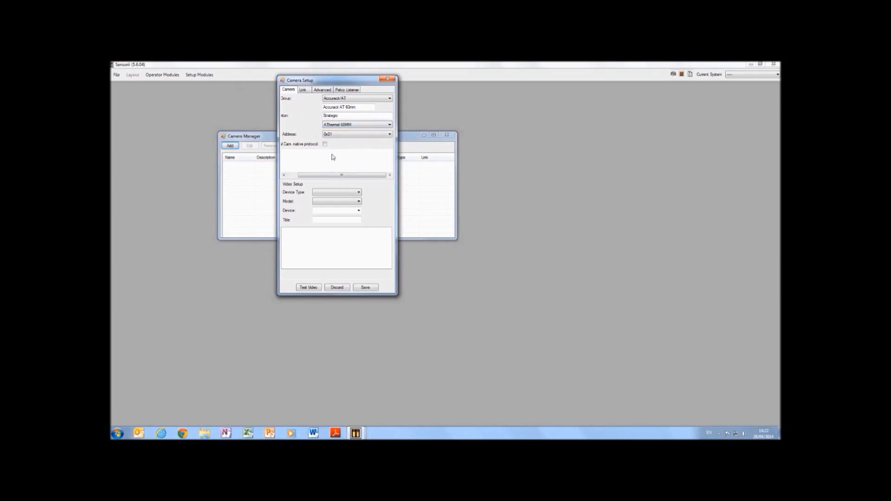
{"action": "left_click_drag", "start_coordinate": [313, 175], "coordinate": [287, 177]}
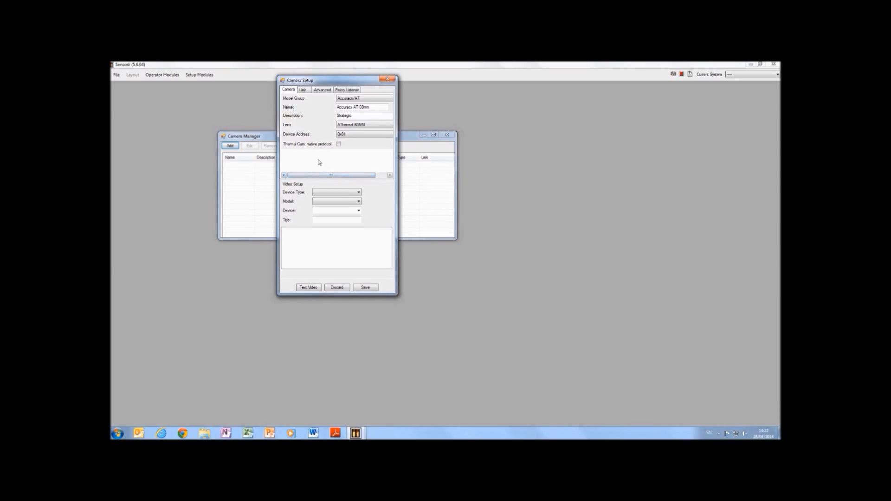
{"action": "left_click", "coordinate": [340, 145]}
Set the camera's video source to the DSHOW type with the detected AVerMedia USB Polaris analog capture device, titled "CCD".
{"action": "left_click", "coordinate": [357, 193]}
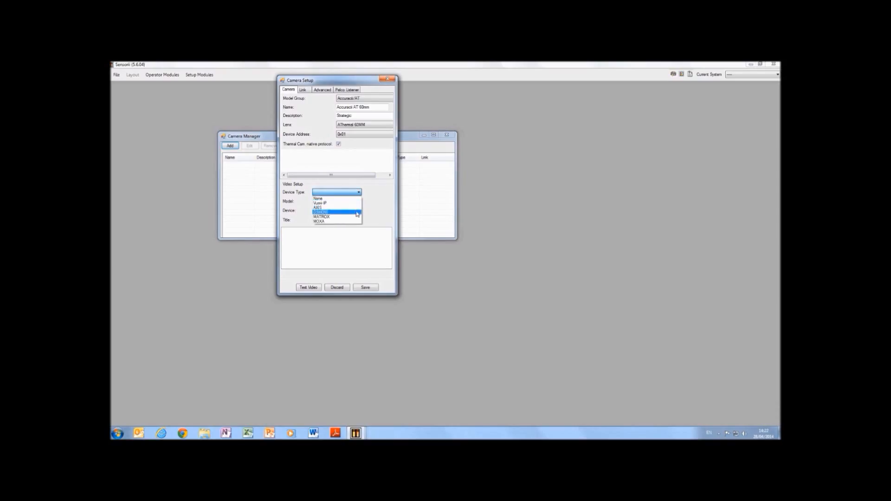
{"action": "left_click", "coordinate": [357, 212]}
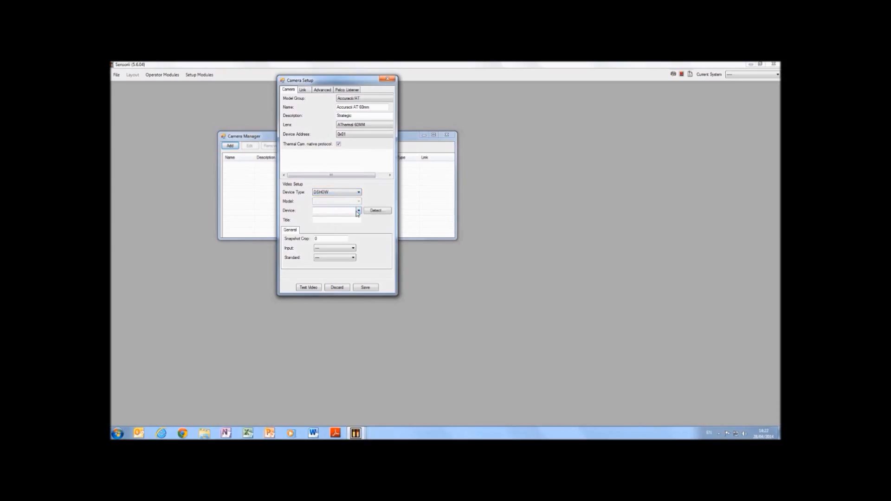
{"action": "left_click", "coordinate": [387, 212]}
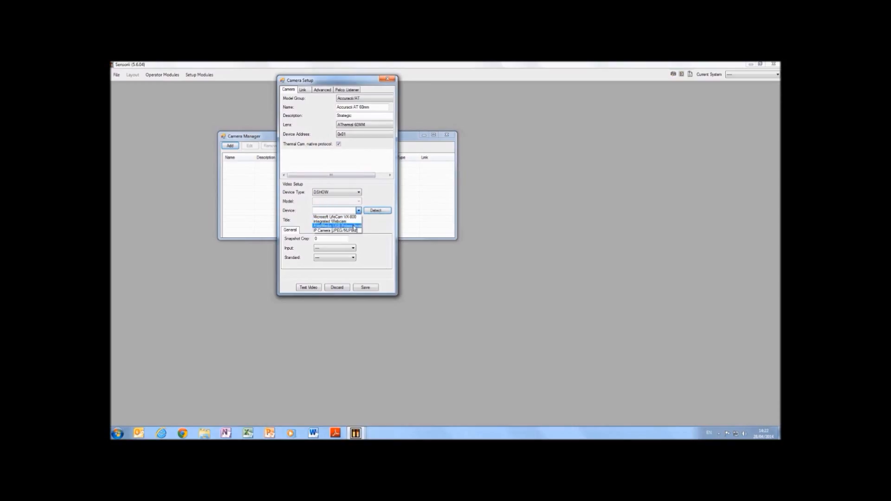
{"action": "left_click", "coordinate": [354, 227]}
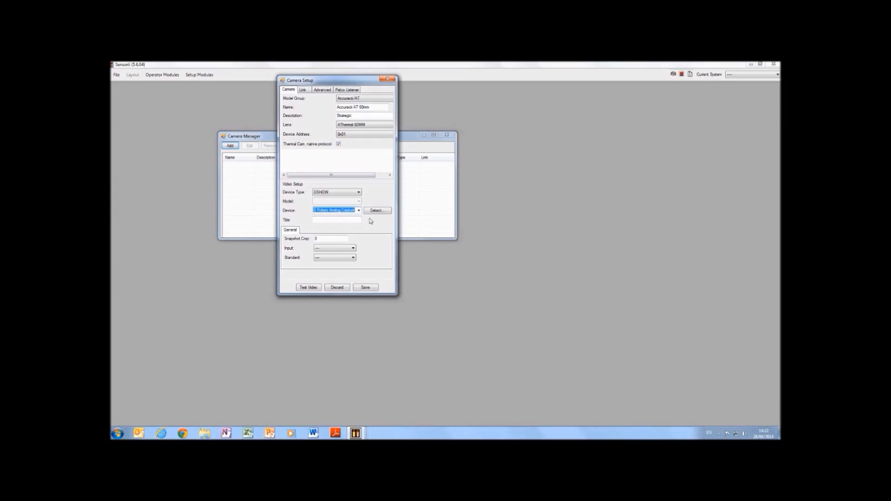
{"action": "left_click", "coordinate": [355, 219]}
{"action": "type", "text": "CCD"}
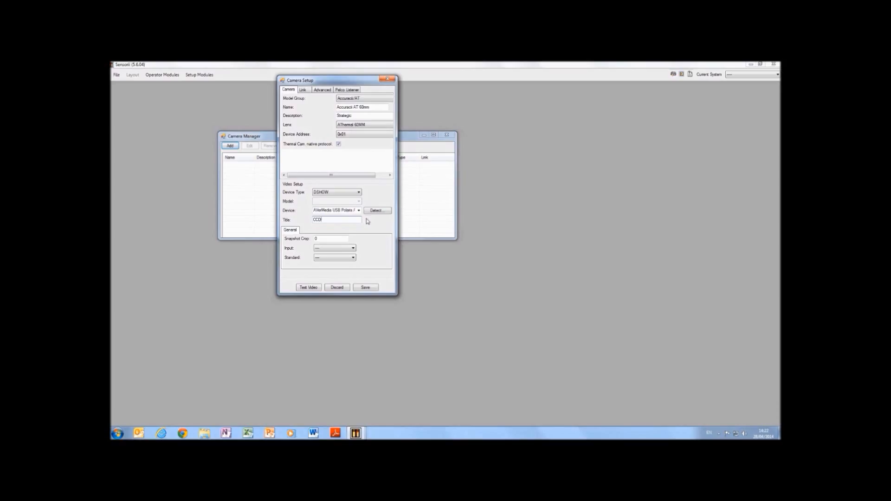
Set the CCD video standard to PAL and test the video feed.
{"action": "left_click", "coordinate": [349, 262]}
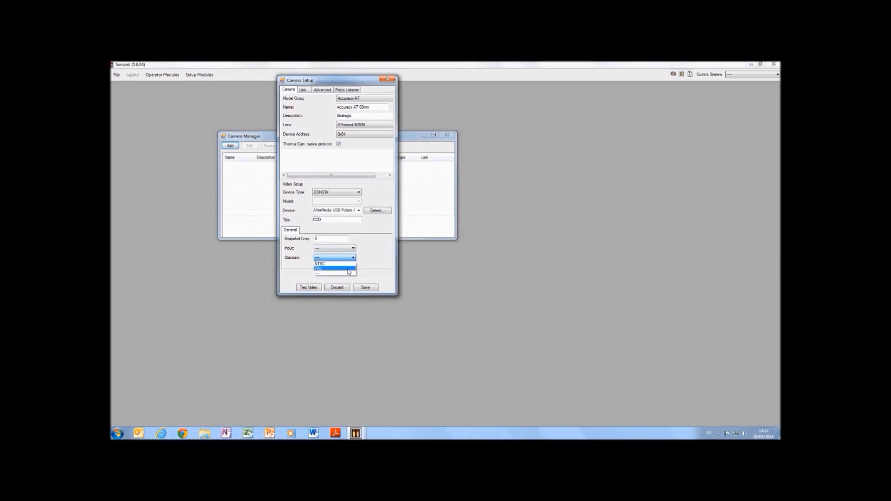
{"action": "left_click", "coordinate": [349, 269]}
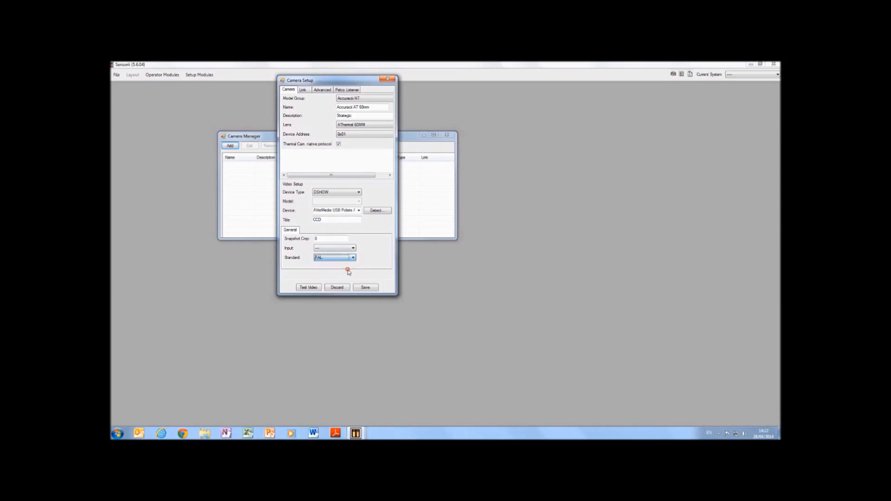
{"action": "left_click", "coordinate": [309, 287]}
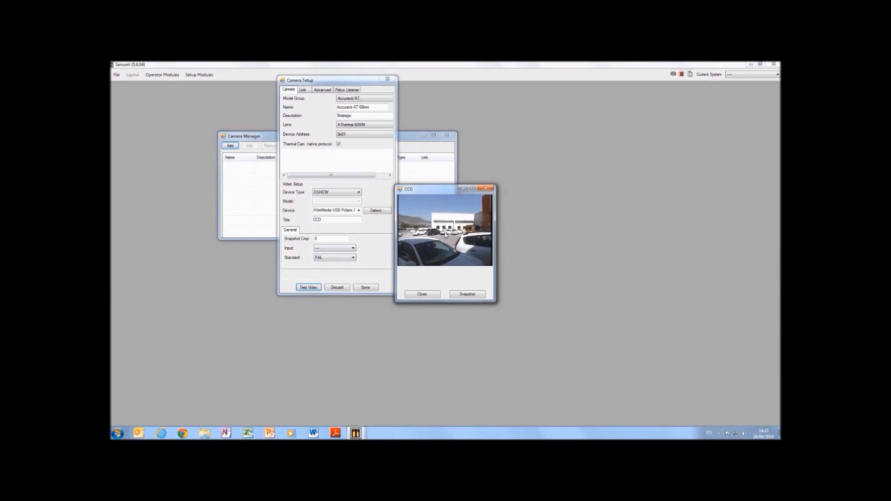
{"action": "left_click", "coordinate": [422, 294]}
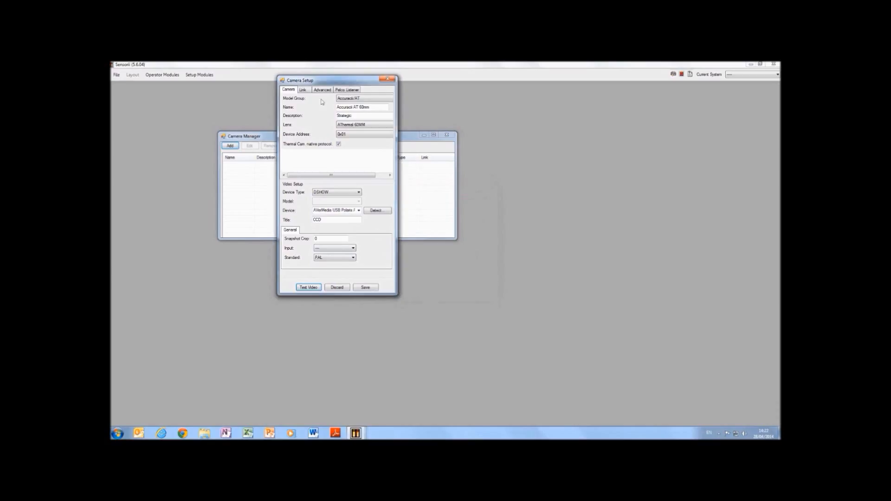
Set the camera's serial control link to COM4 and save the camera setup.
{"action": "left_click", "coordinate": [304, 90]}
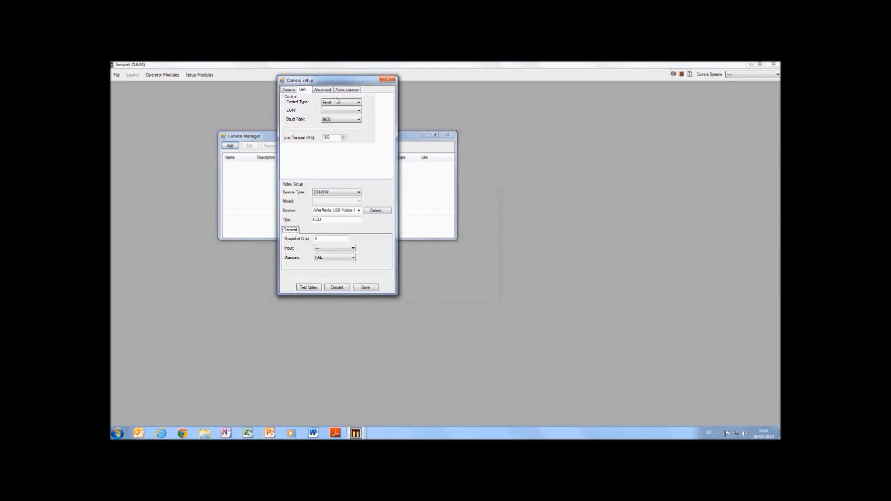
{"action": "left_click", "coordinate": [358, 112]}
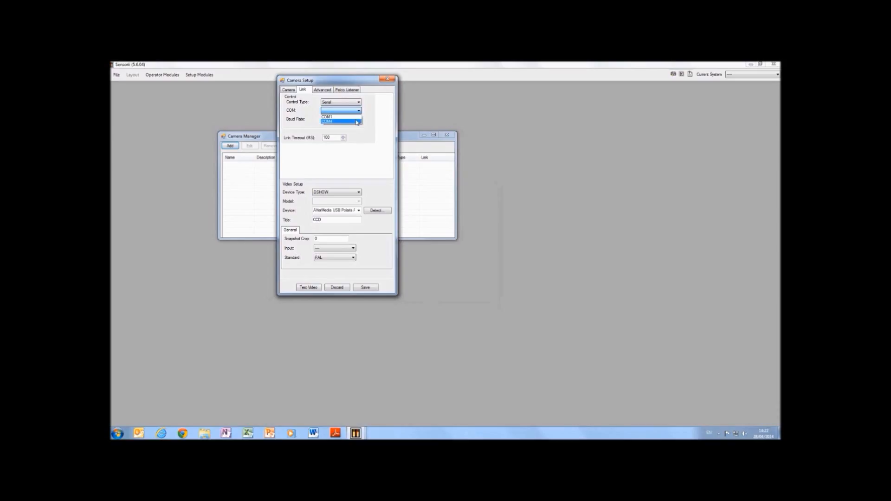
{"action": "left_click", "coordinate": [356, 122]}
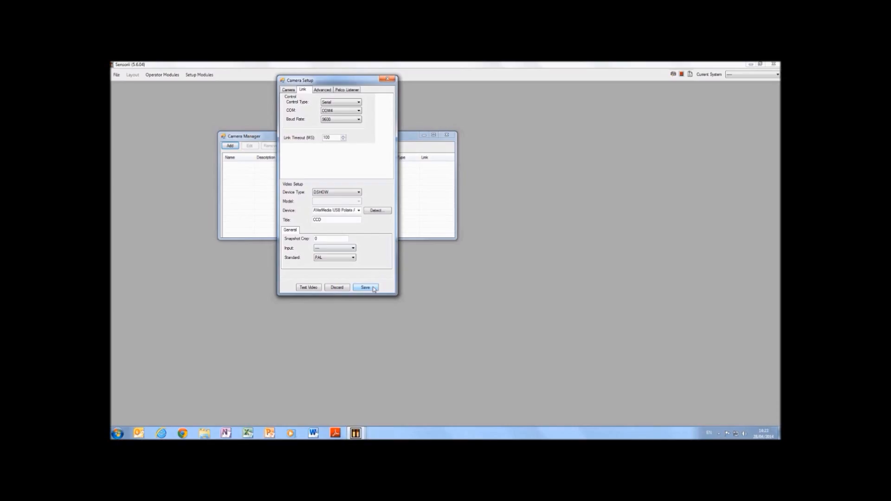
{"action": "left_click", "coordinate": [366, 288]}
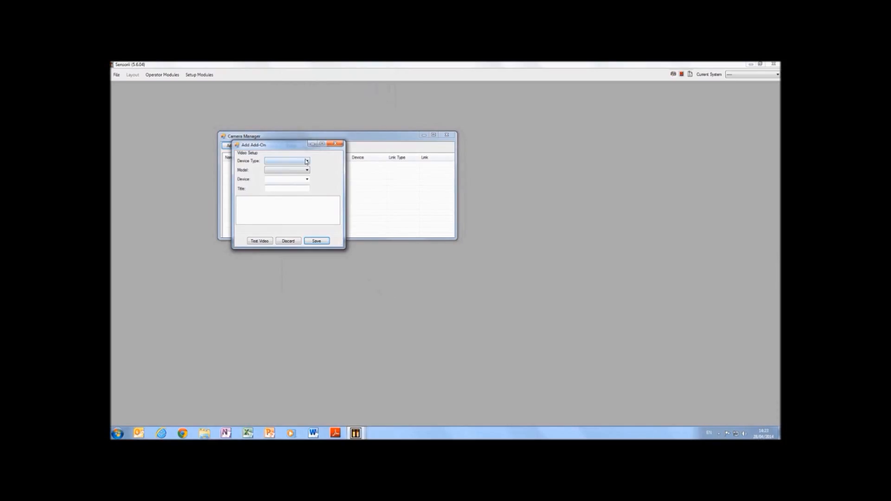
Configure the add-on video as DSHOW with the detected AVerMedia USB Polaris device, title "Thermal" and PAL standard.
{"action": "left_click", "coordinate": [307, 161]}
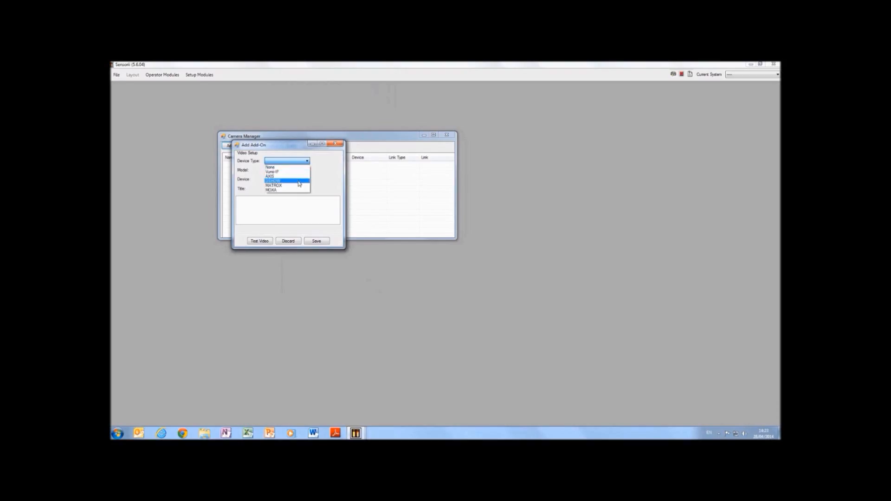
{"action": "left_click", "coordinate": [299, 181]}
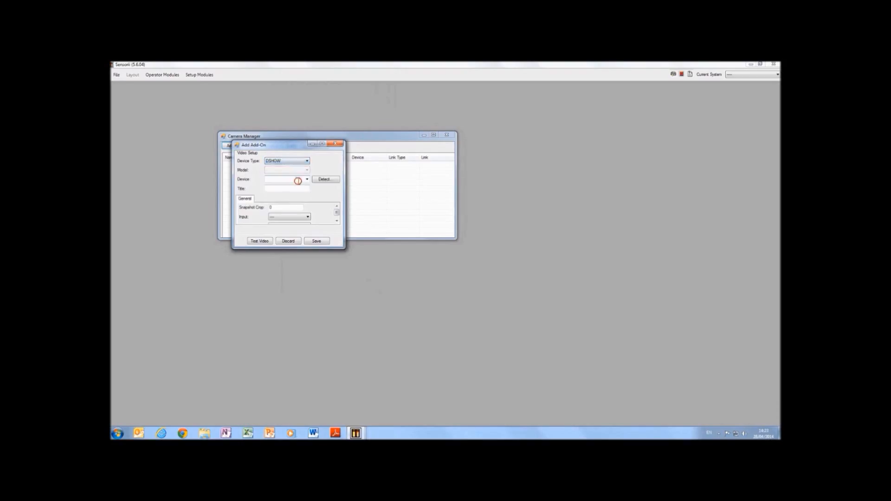
{"action": "left_click", "coordinate": [325, 179]}
{"action": "left_click", "coordinate": [307, 179]}
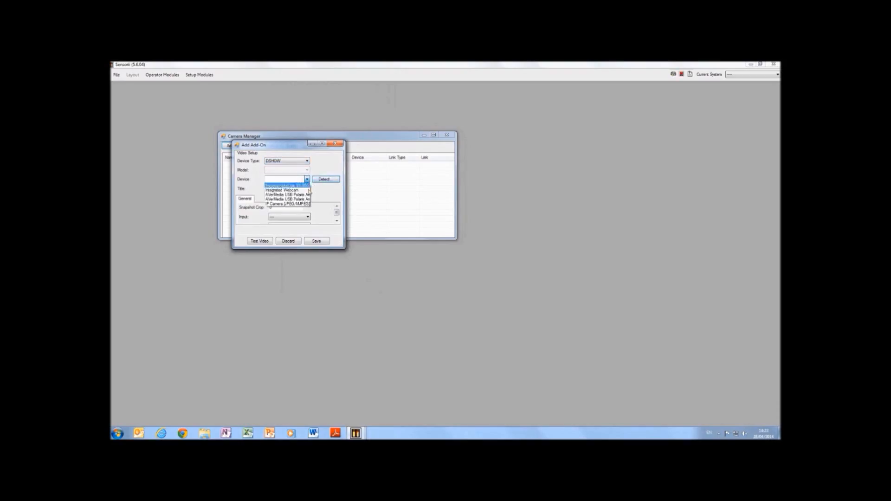
{"action": "left_click", "coordinate": [307, 199]}
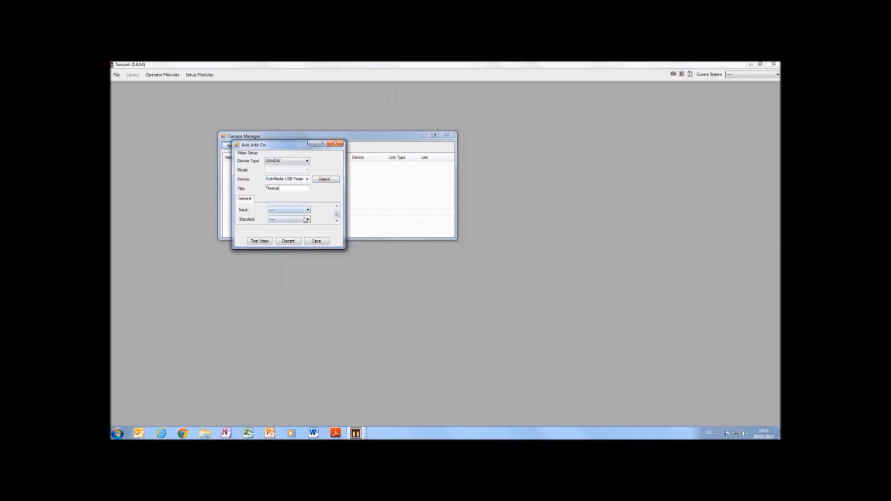
{"action": "left_click", "coordinate": [308, 219]}
{"action": "left_click", "coordinate": [299, 232]}
Test the Thermal video feed and save the add-on, closing the Camera Manager.
{"action": "left_click", "coordinate": [269, 241]}
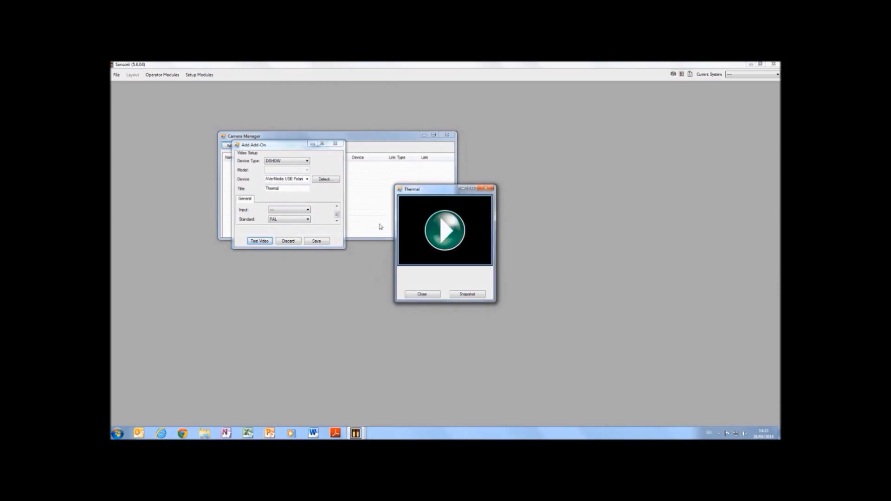
{"action": "left_click", "coordinate": [441, 231]}
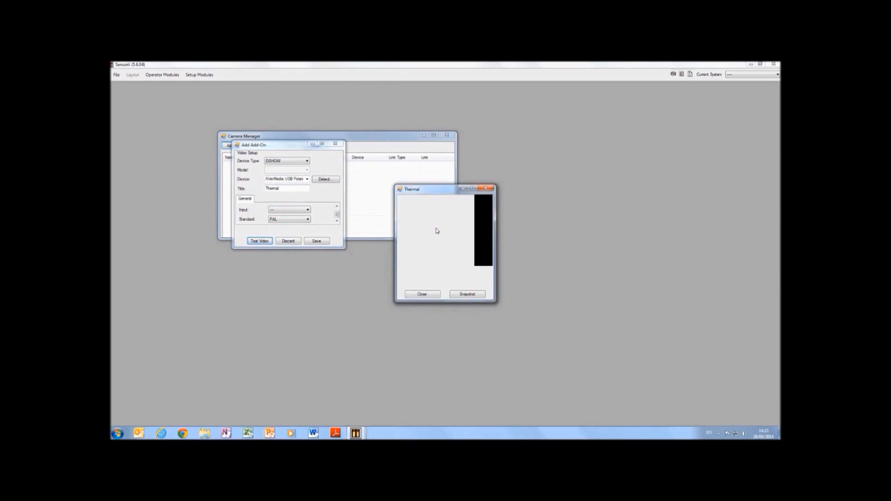
{"action": "left_click", "coordinate": [430, 295]}
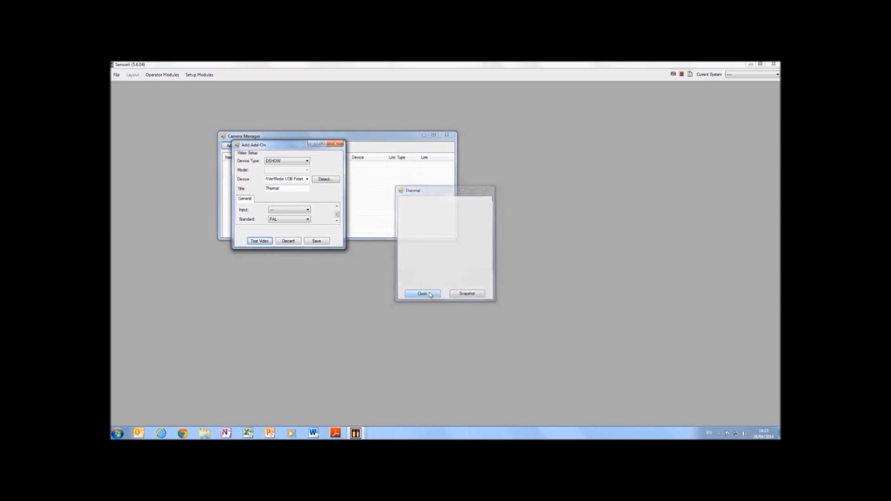
{"action": "left_click", "coordinate": [325, 243]}
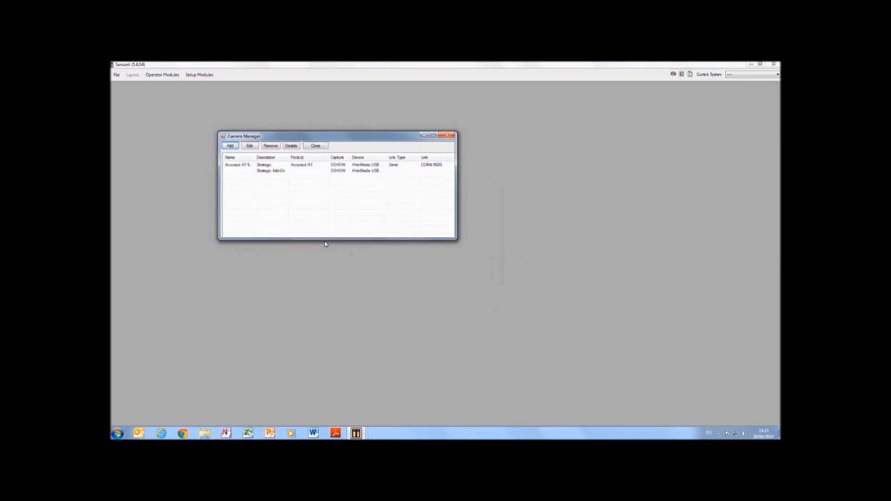
{"action": "left_click", "coordinate": [315, 146]}
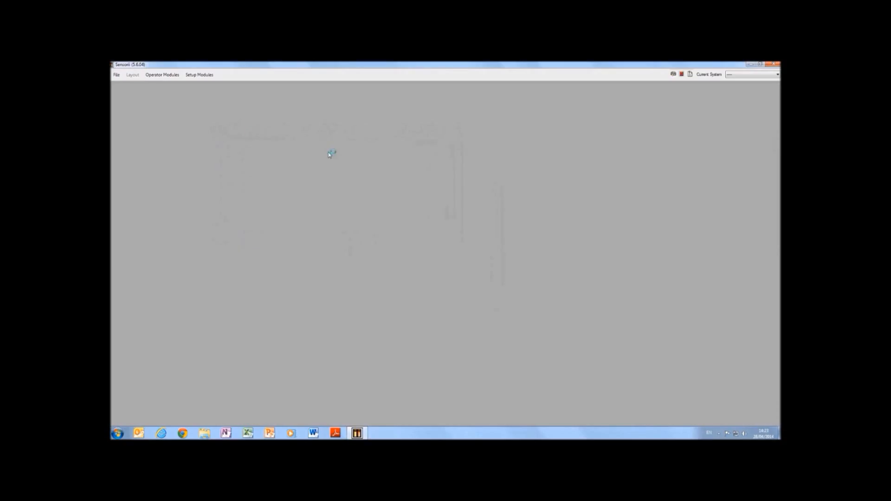
Select Accuracii AT 60mm as the current system and start its CCD and Thermal video feeds.
{"action": "left_click", "coordinate": [750, 76]}
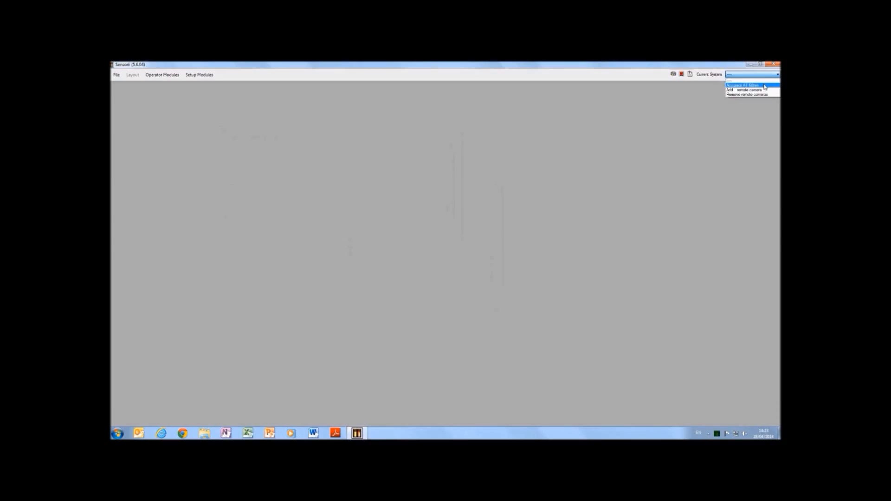
{"action": "left_click", "coordinate": [764, 86]}
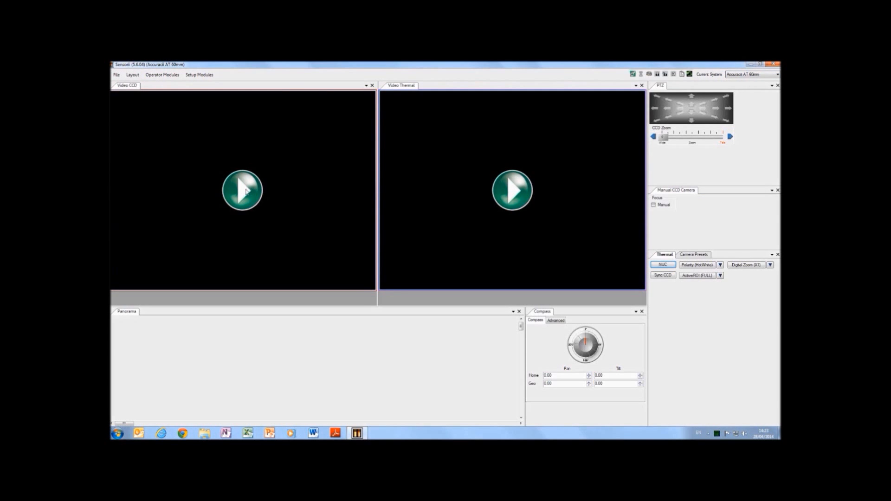
{"action": "left_click", "coordinate": [246, 190]}
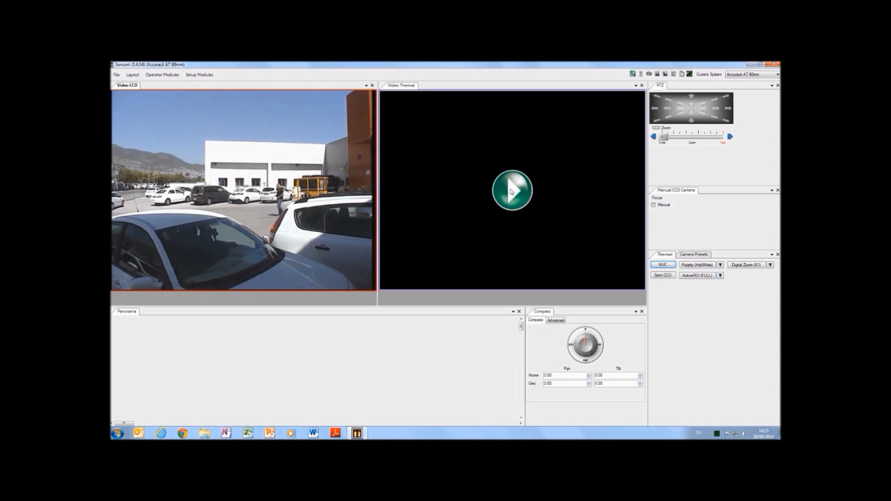
{"action": "left_click", "coordinate": [511, 192]}
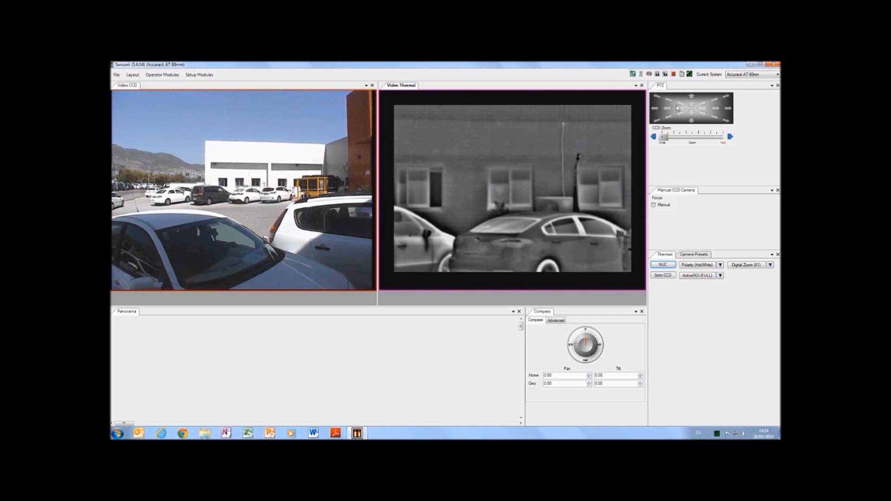
Pan the camera to the left with the PTZ control.
{"action": "left_click", "coordinate": [679, 108]}
{"action": "left_click", "coordinate": [680, 108]}
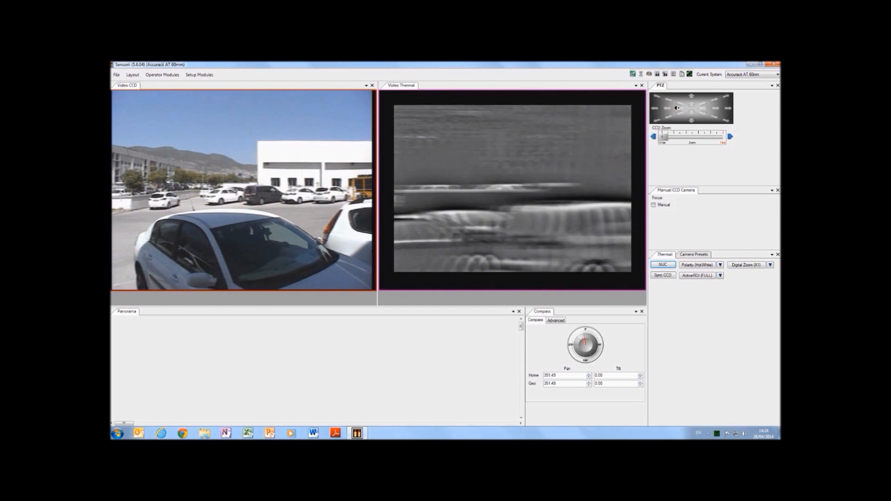